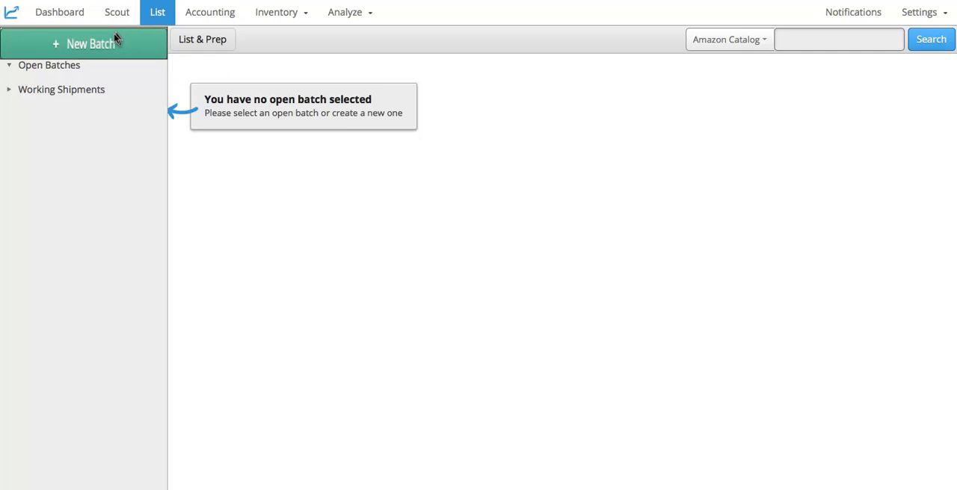
# Step: Create a new batch named MyFirstBatch that uses the FBA channel
pyautogui.click(115, 40)
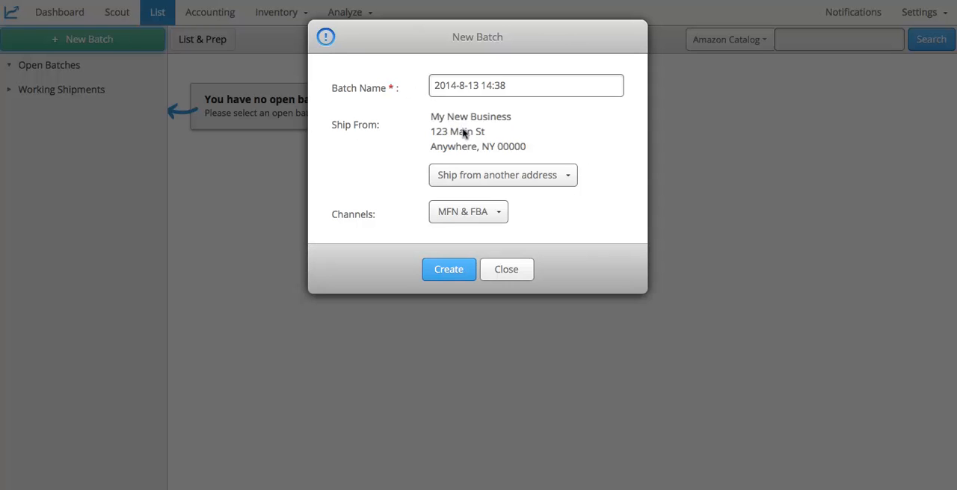
pyautogui.click(491, 214)
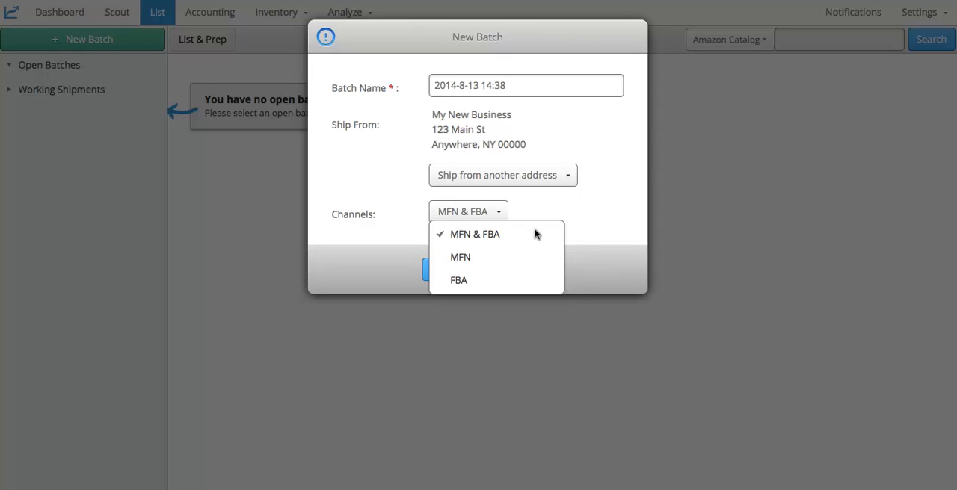
pyautogui.click(546, 276)
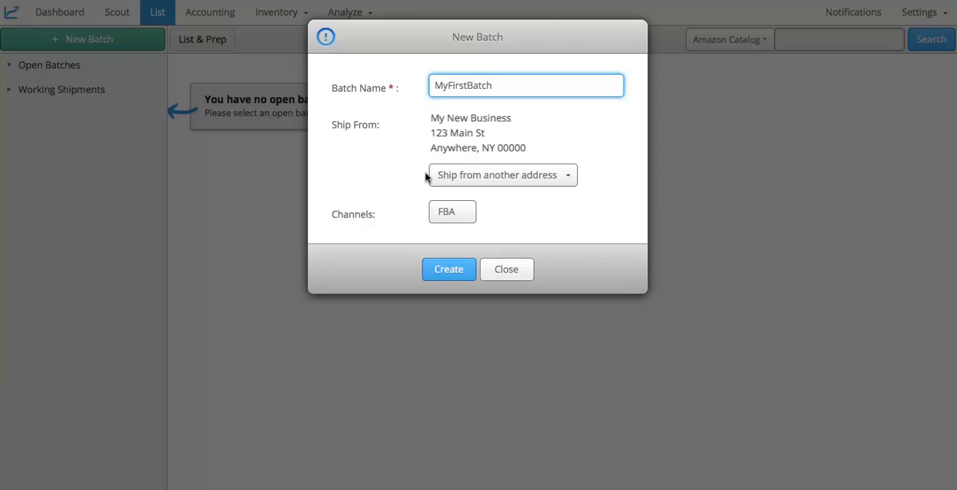
pyautogui.click(426, 269)
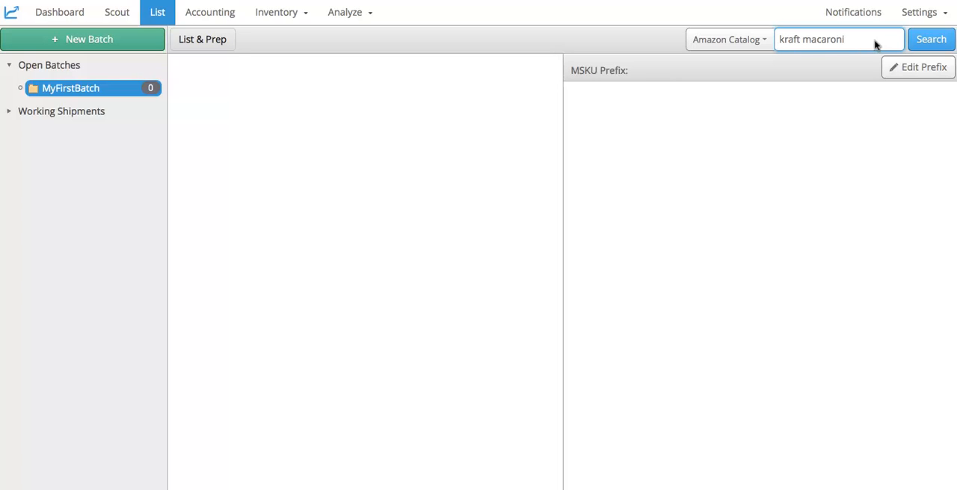
# Step: Search the Amazon Catalog for "kraft macaroni" and select the Kraft Easy Mac Original individual cups, Pack of 12
pyautogui.click(913, 43)
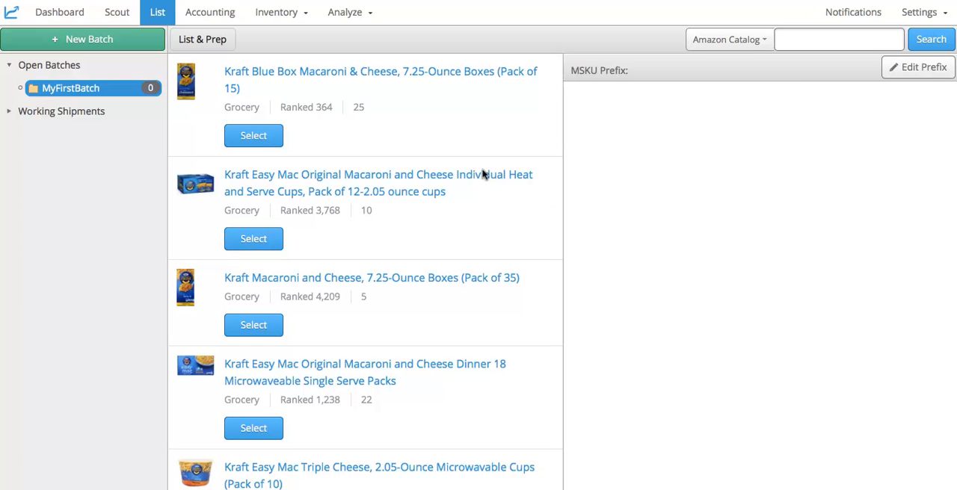
pyautogui.click(273, 237)
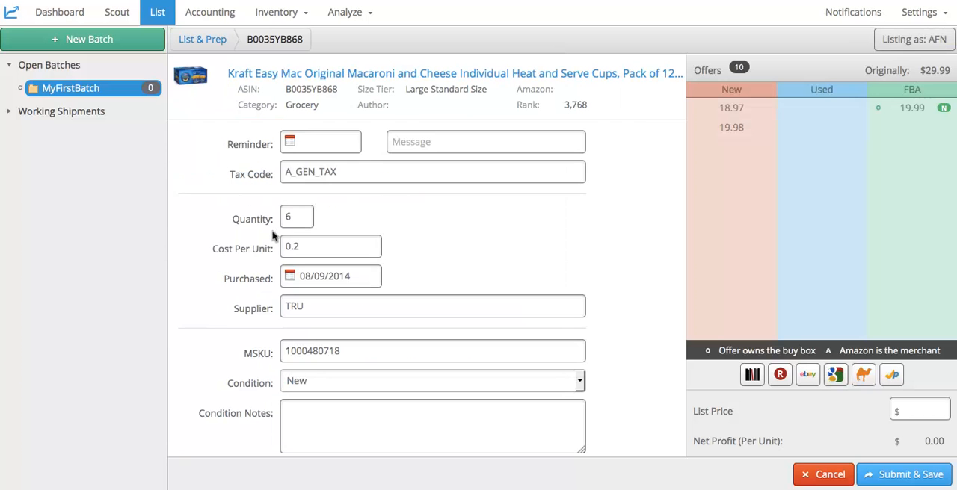
# Step: Set the macaroni listing's reminder to 01/01/2015 with the message "Expire 4/1/15"
pyautogui.click(333, 135)
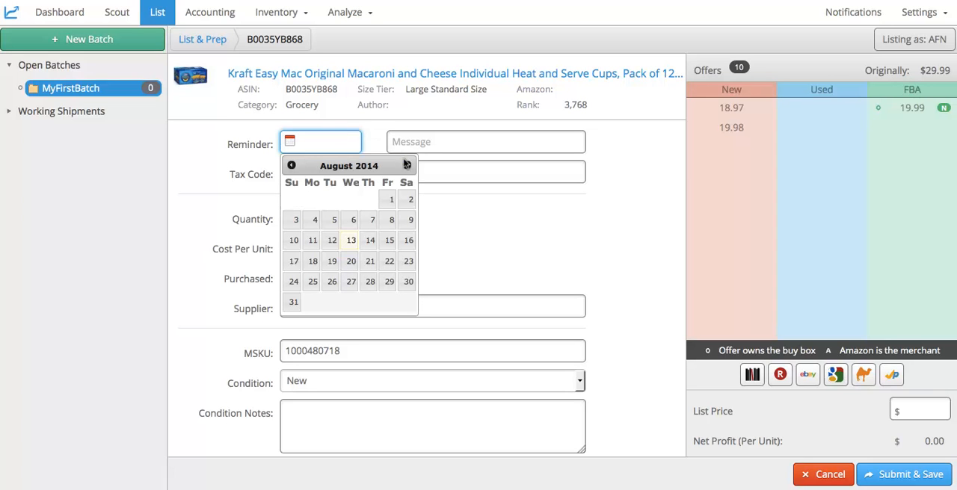
pyautogui.click(407, 165)
pyautogui.click(407, 166)
pyautogui.click(407, 165)
pyautogui.click(406, 165)
pyautogui.click(407, 166)
pyautogui.click(368, 200)
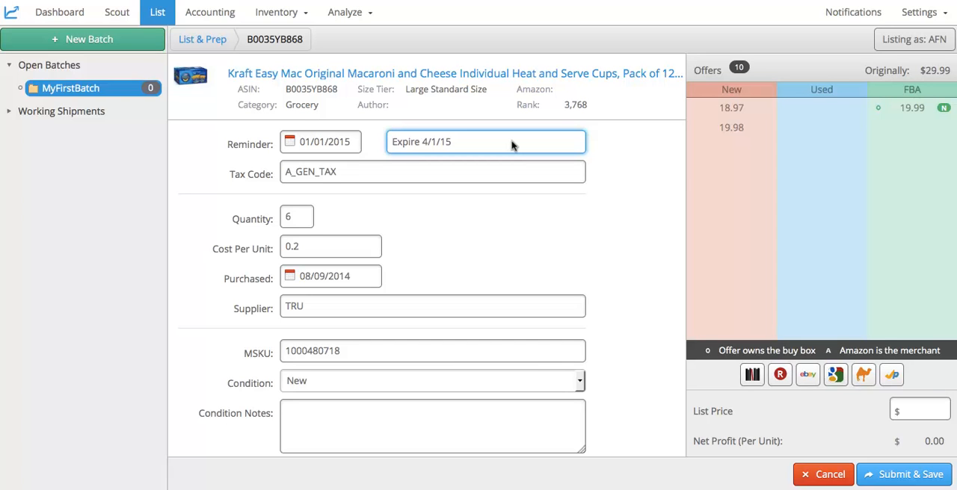
# Step: Set the macaroni listing's tax code to A_FOOD_GEN
pyautogui.scroll(-10, 425, 234)
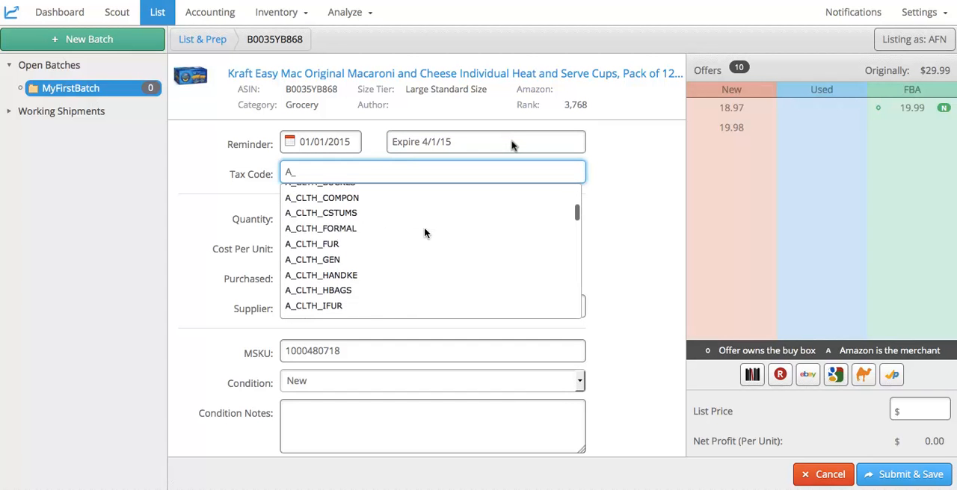
pyautogui.scroll(-5, 425, 234)
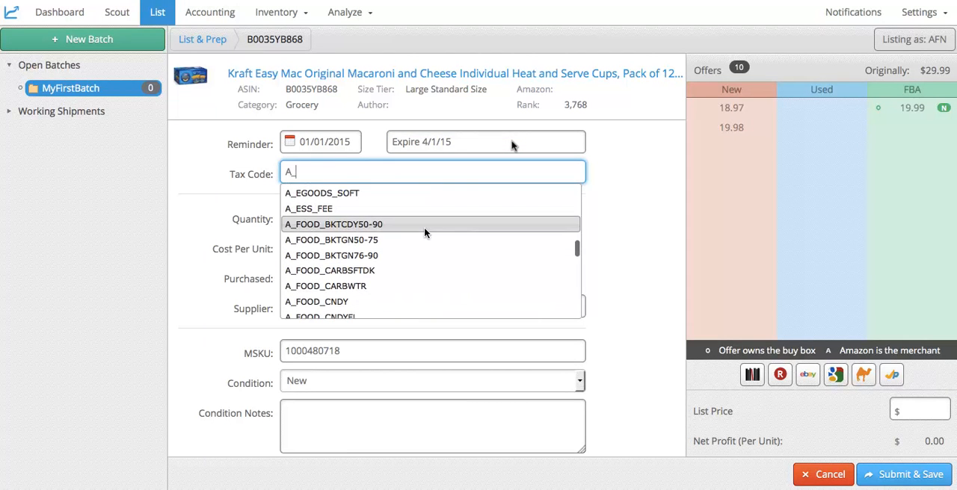
pyautogui.scroll(-1, 416, 287)
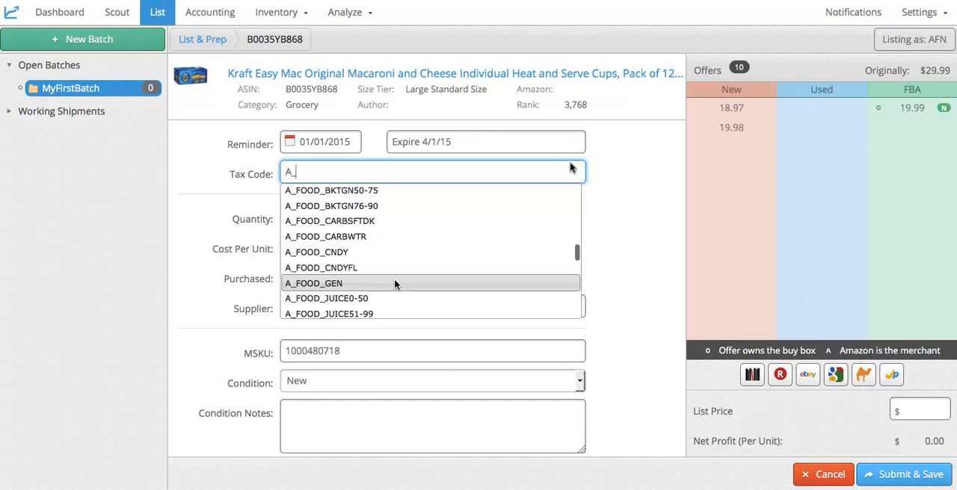
pyautogui.click(394, 283)
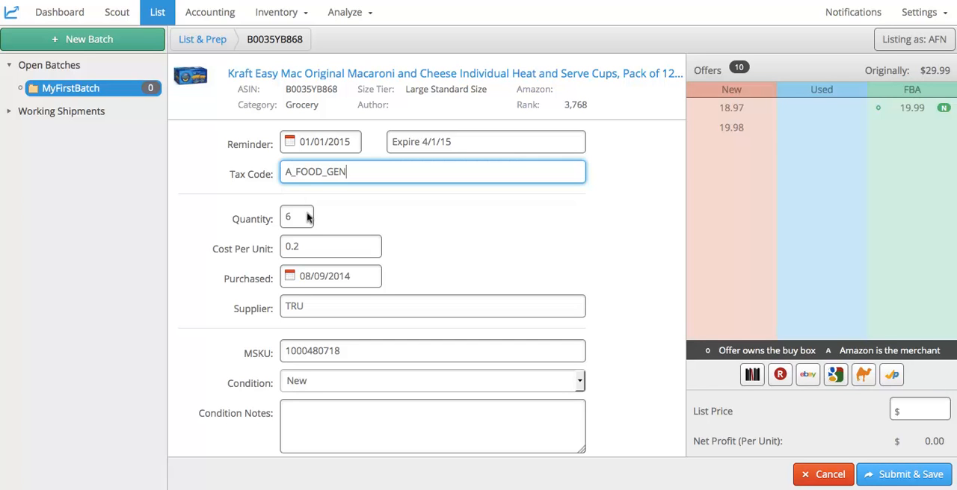
# Step: Set the macaroni listing's cost per unit to 5.00
pyautogui.press('Tab')
pyautogui.press('Tab')
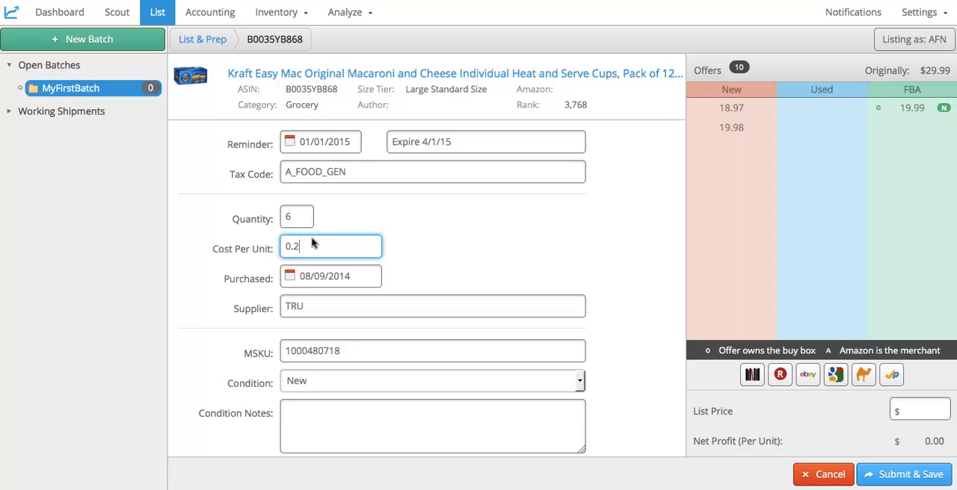
pyautogui.write('5')
pyautogui.click(275, 243)
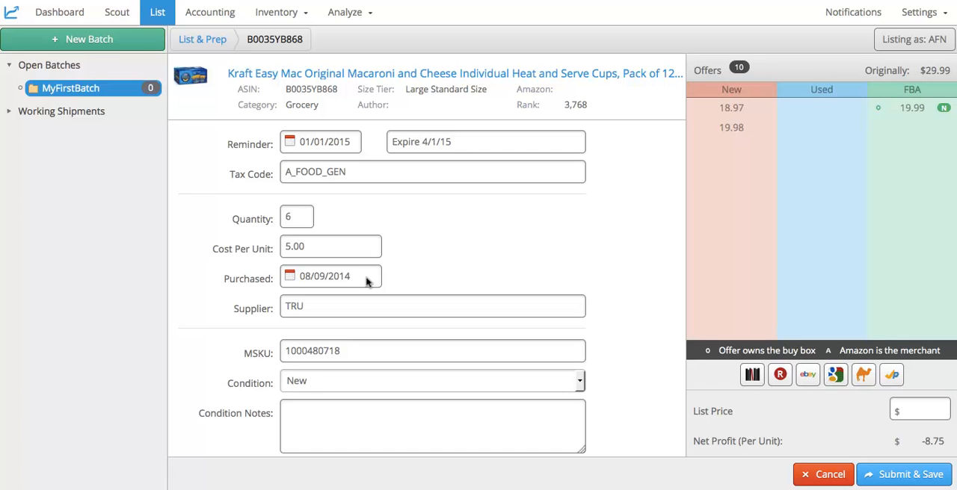
# Step: Set the macaroni listing's supplier to PriceChopper and enter the condition note "Expire 4/1/15"
pyautogui.click(366, 307)
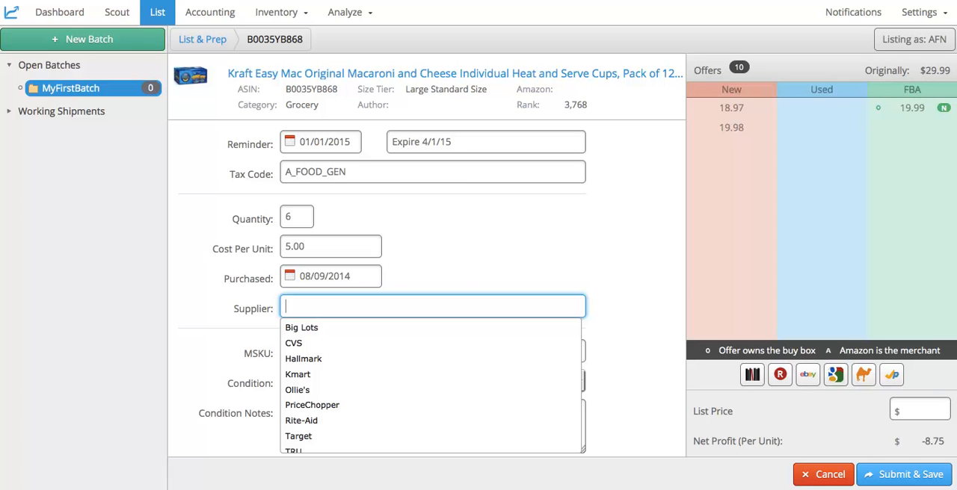
pyautogui.write('Pri')
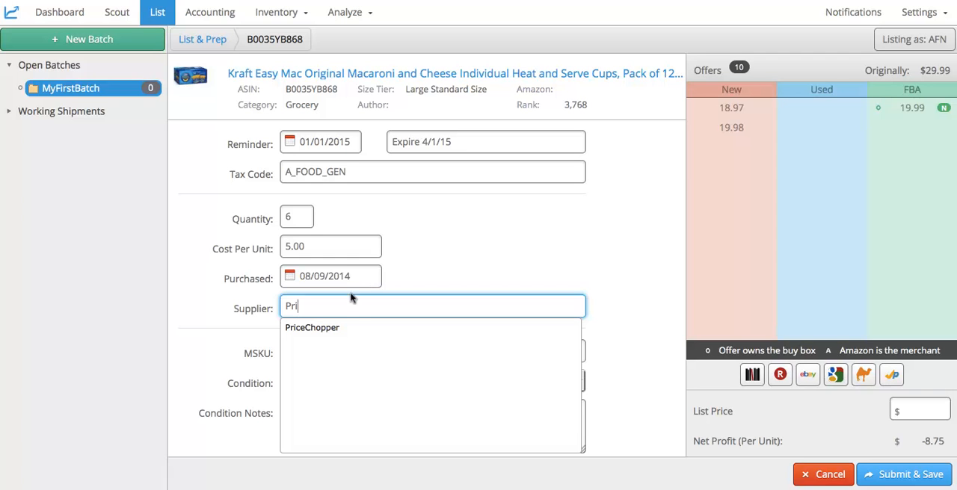
pyautogui.click(349, 328)
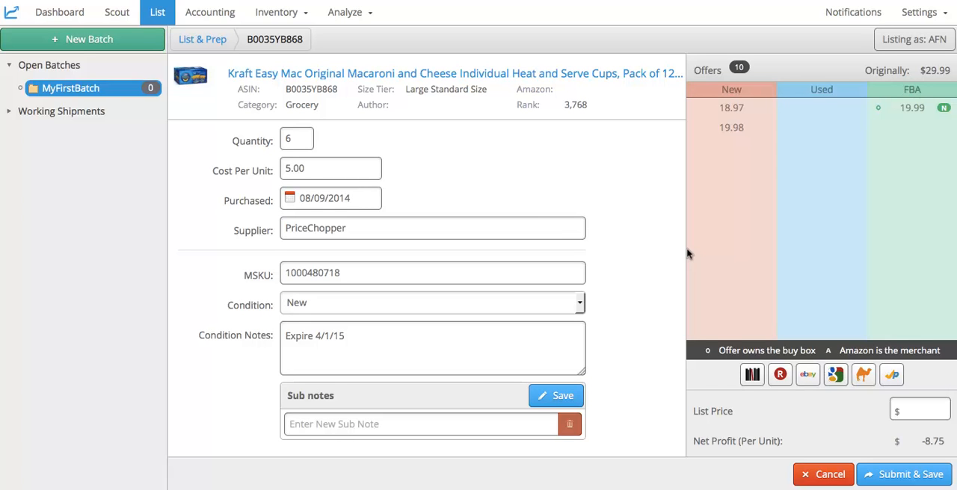
# Step: Set the macaroni's list price to 19.99 and submit the listing to the batch
pyautogui.scroll(1, 678, 221)
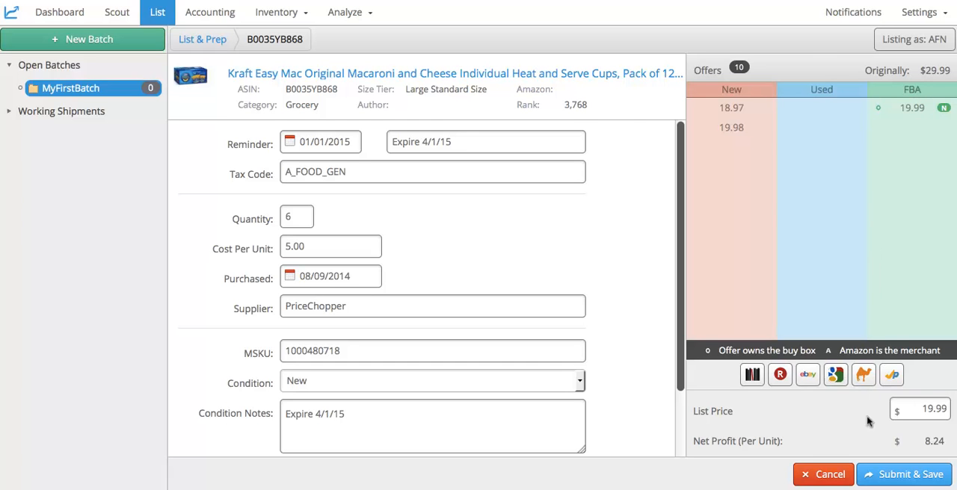
pyautogui.click(869, 477)
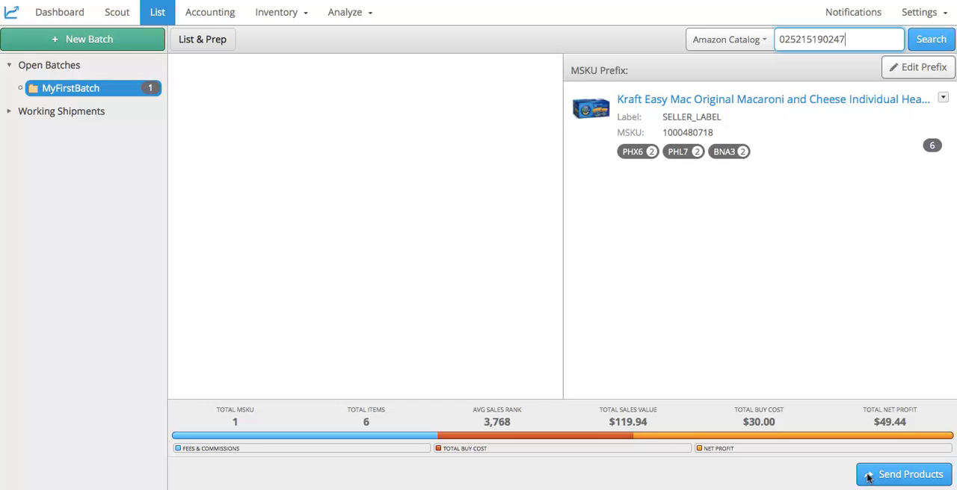
pyautogui.click(927, 39)
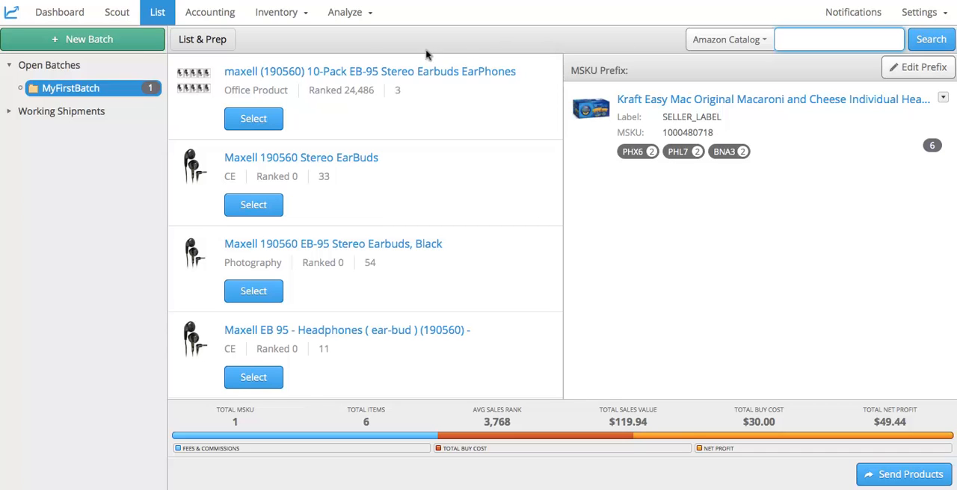
pyautogui.click(242, 118)
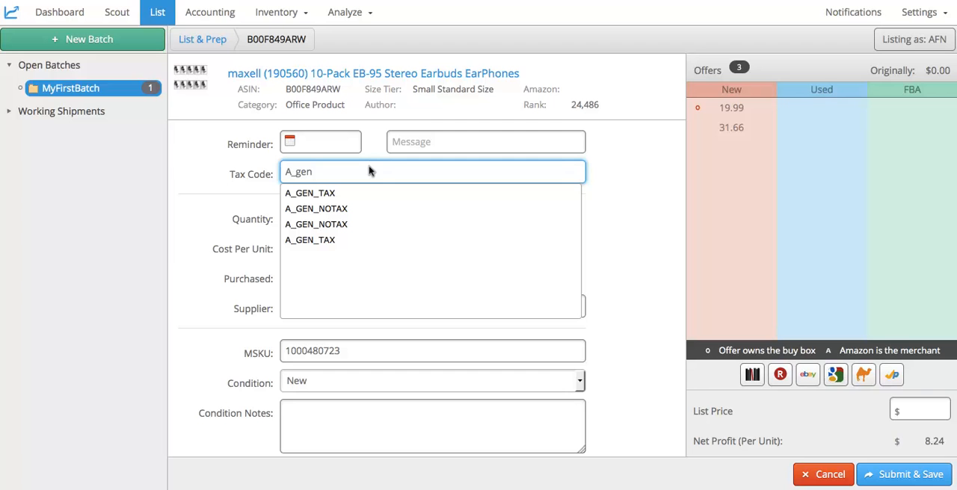
# Step: Set the earbuds listing's tax code to A_GEN_TAX and its cost per unit to 8.00
pyautogui.click(340, 193)
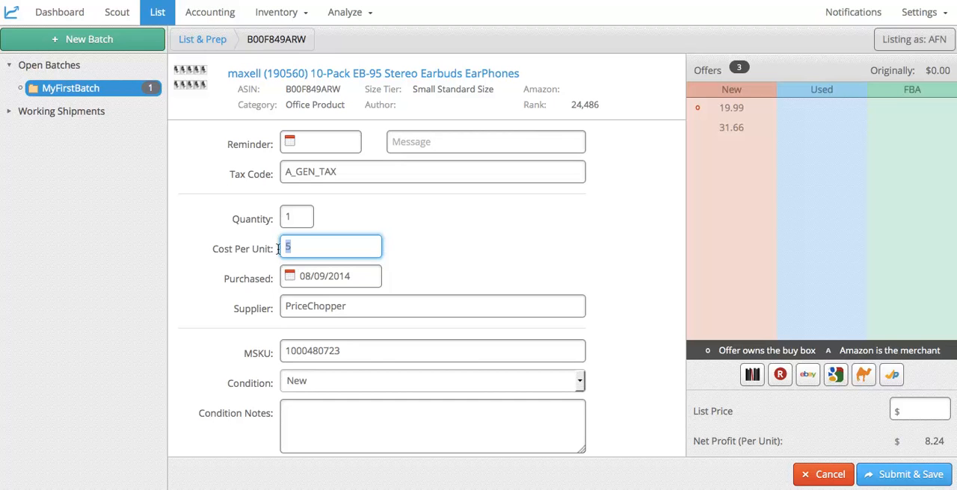
pyautogui.write('8.00')
# Step: Set the earbuds listing's supplier to Tuesday Morning and its purchase date to 08/11/2014
pyautogui.click(289, 307)
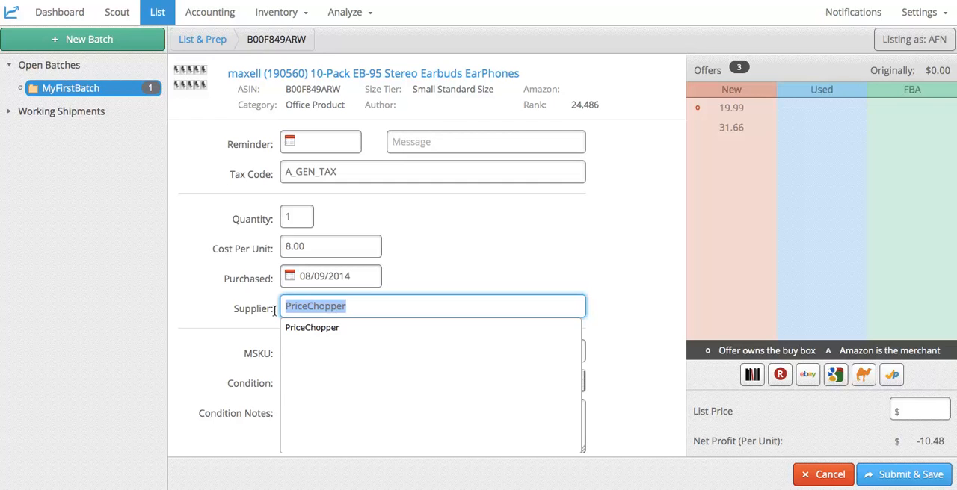
pyautogui.write('E')
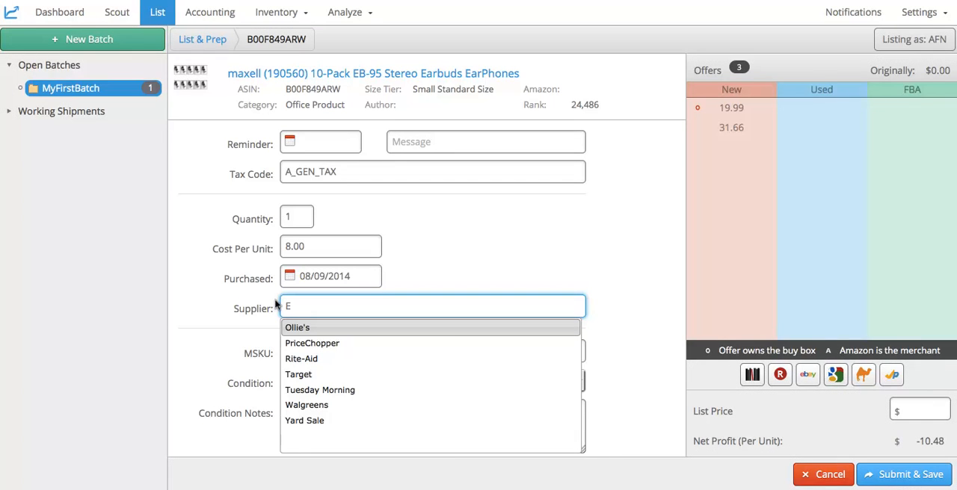
pyautogui.click(303, 390)
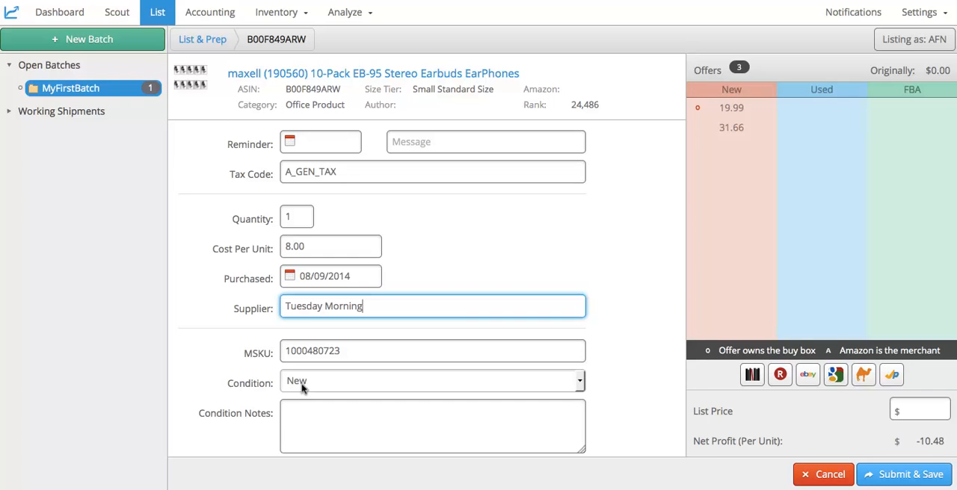
pyautogui.click(362, 277)
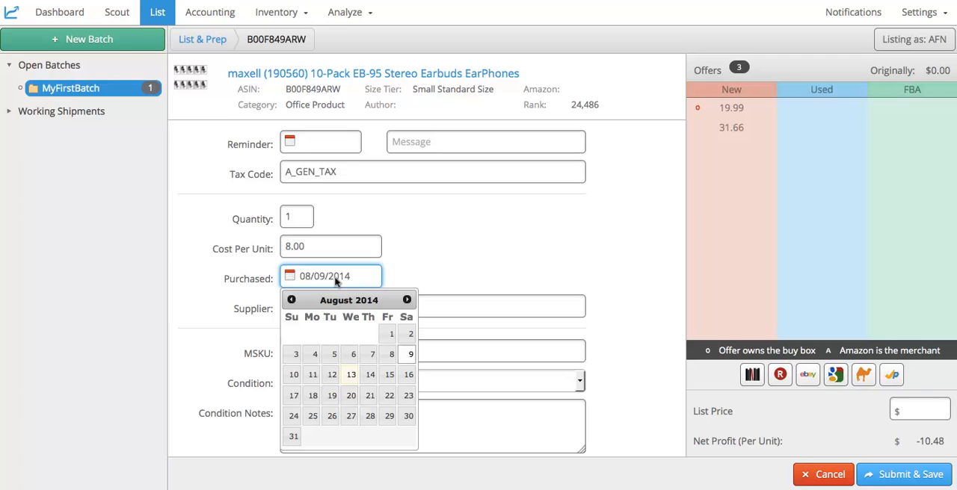
pyautogui.click(303, 376)
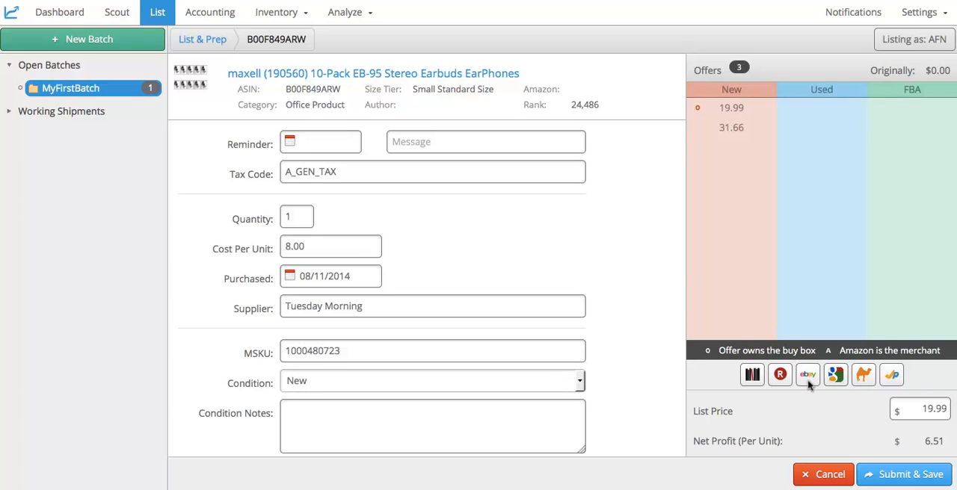
# Step: Set the earbuds' list price to 25.00 and submit the listing
pyautogui.moveTo(921, 406); pyautogui.dragTo(946, 412)
pyautogui.write('25.00')
pyautogui.press('Tab')
pyautogui.click(870, 474)
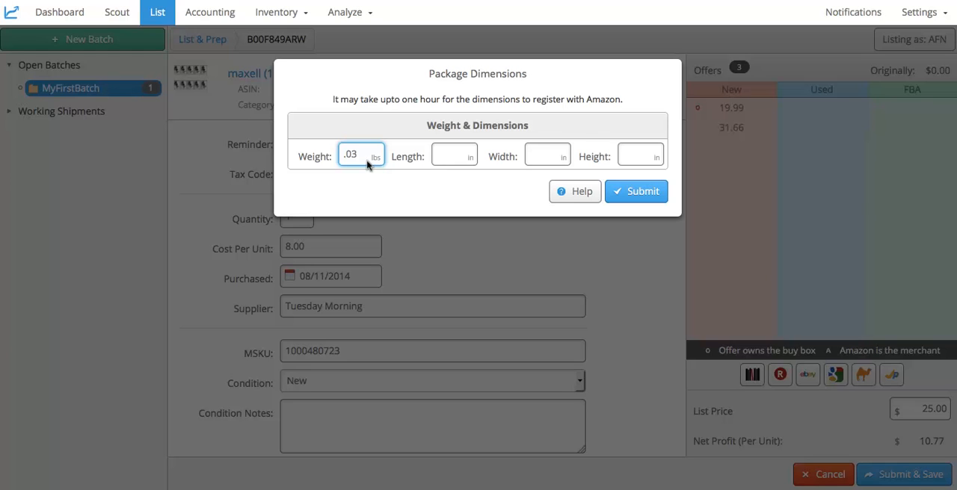
# Step: Submit the earbuds' package dimensions as weight .03 lbs, length 3 in, width 2 in and height 1 in
pyautogui.press('Tab')
pyautogui.write('3')
pyautogui.press('Tab')
pyautogui.write('2')
pyautogui.press('Tab')
pyautogui.write('1')
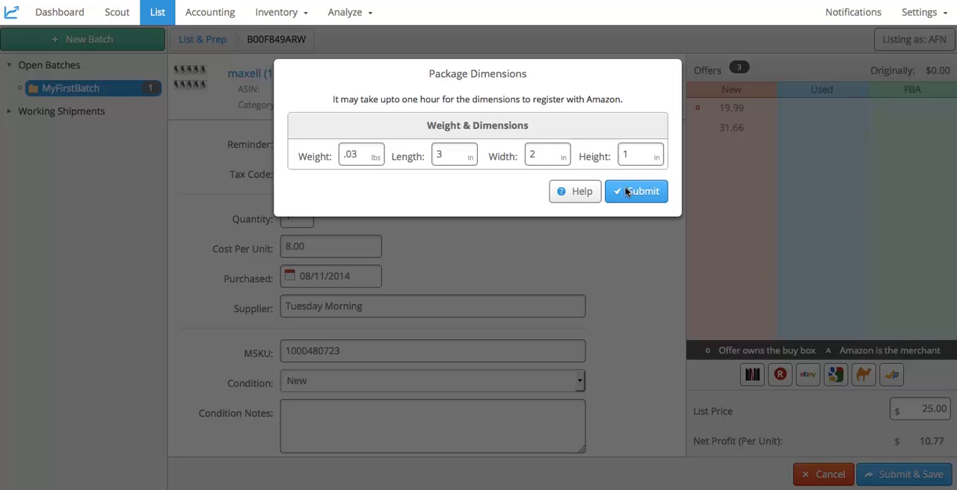
pyautogui.click(626, 192)
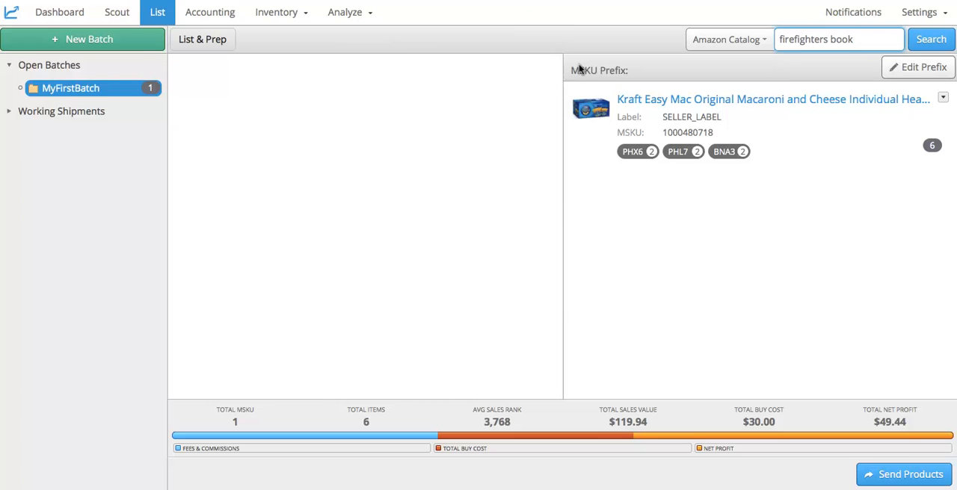
# Step: Search the Amazon Catalog for "firefighters book", select the Firefighters book and reuse its existing MSKU
pyautogui.click(914, 43)
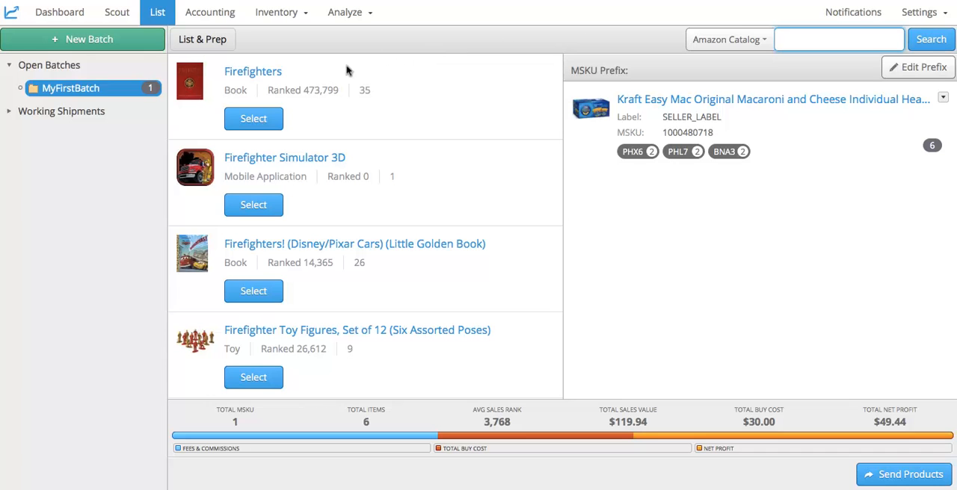
pyautogui.click(273, 118)
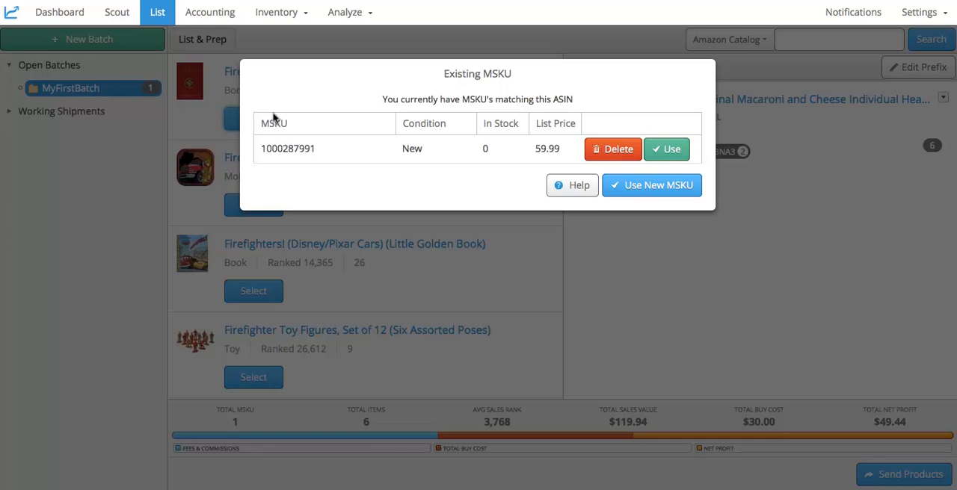
pyautogui.click(650, 150)
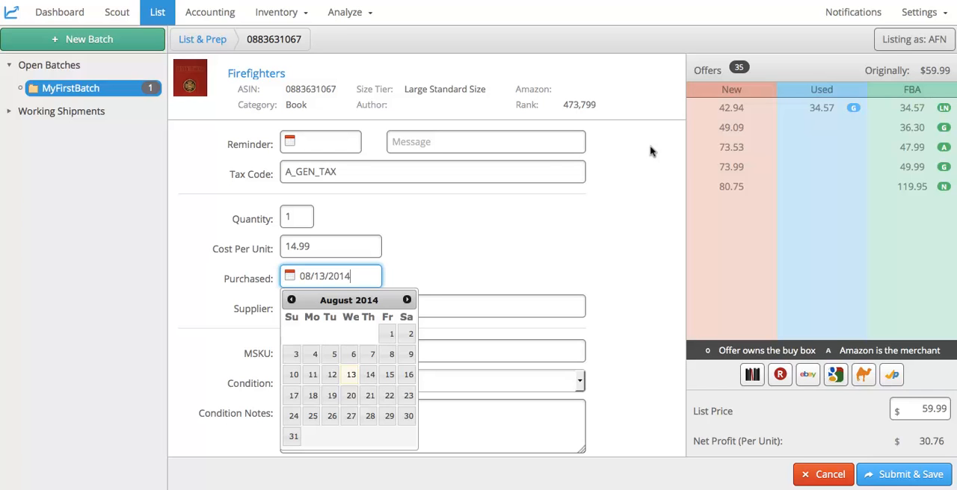
# Step: Set the Firefighters book's purchase date to 08/12/2014 and its cost per unit to 13.49
pyautogui.click(332, 375)
pyautogui.click(303, 249)
pyautogui.doubleClick(303, 248)
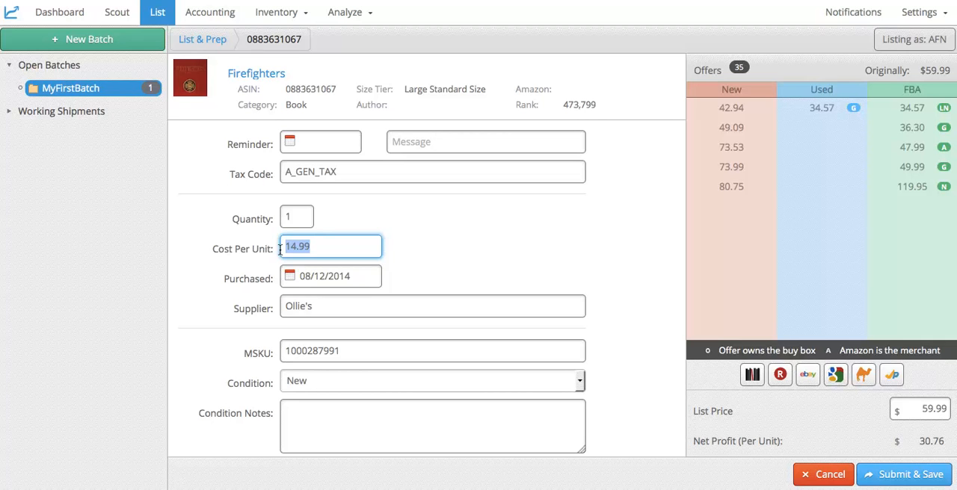
pyautogui.write('13.49')
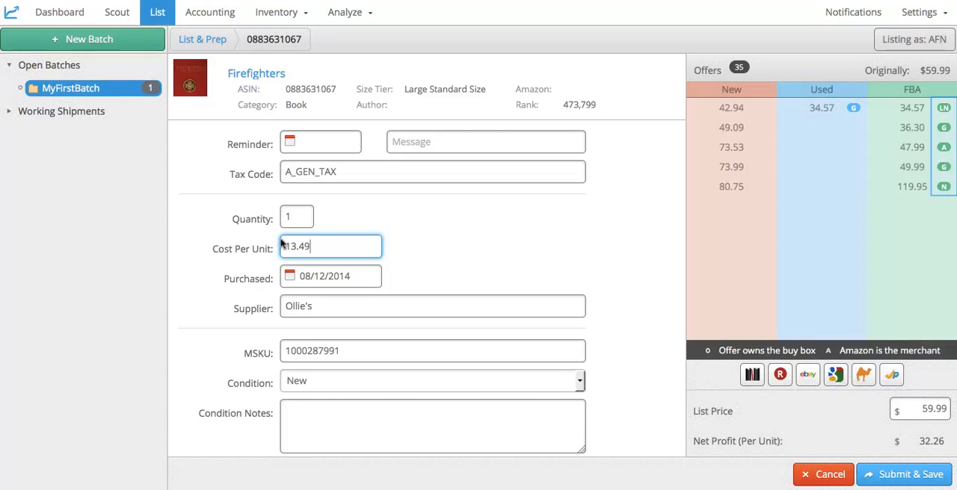
# Step: Submit and save the Firefighters book listing to the batch
pyautogui.click(928, 203)
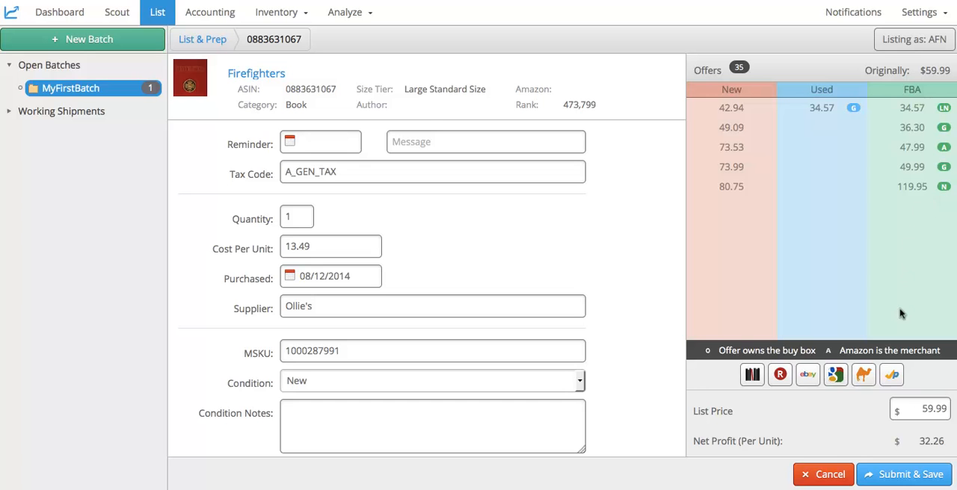
pyautogui.click(900, 473)
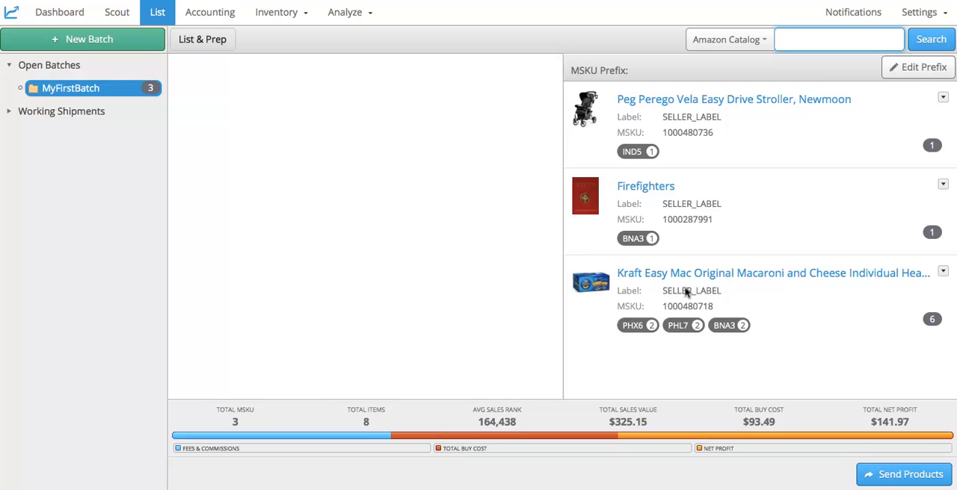
# Step: Submit the batch's products with Send Product Feeds and Create FBA Shipment enabled, and confirm completing the batch
pyautogui.click(859, 471)
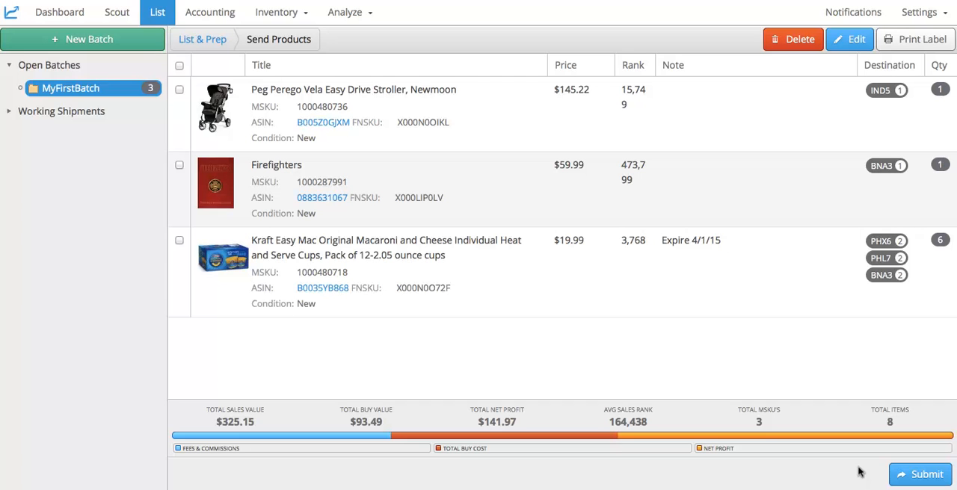
pyautogui.click(901, 472)
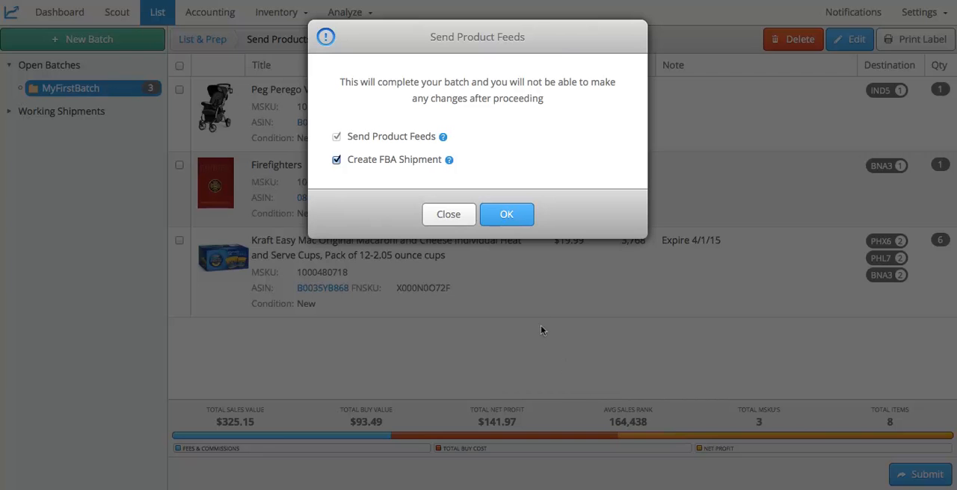
pyautogui.click(516, 217)
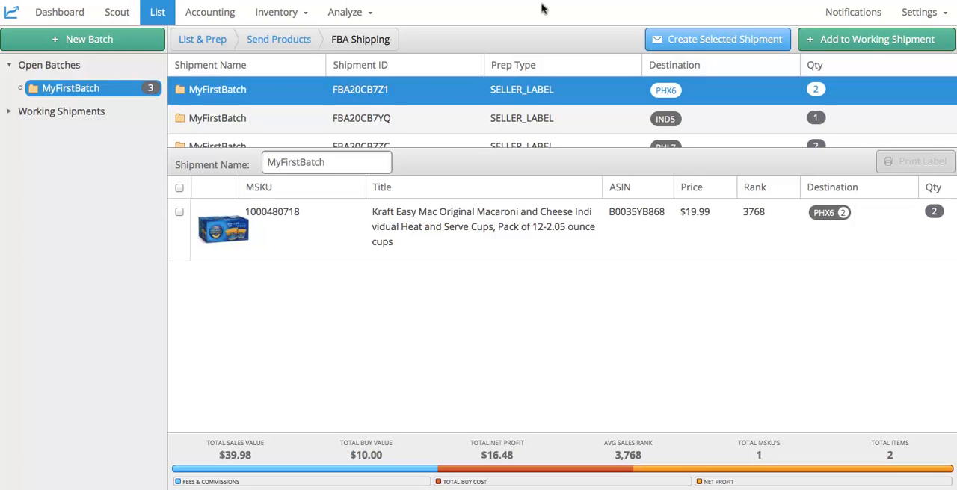
# Step: Check the working shipment option for PHX6, and create the selected MyFirstBatch shipment to PHX6 in the FBA Shipping Queue
pyautogui.click(810, 37)
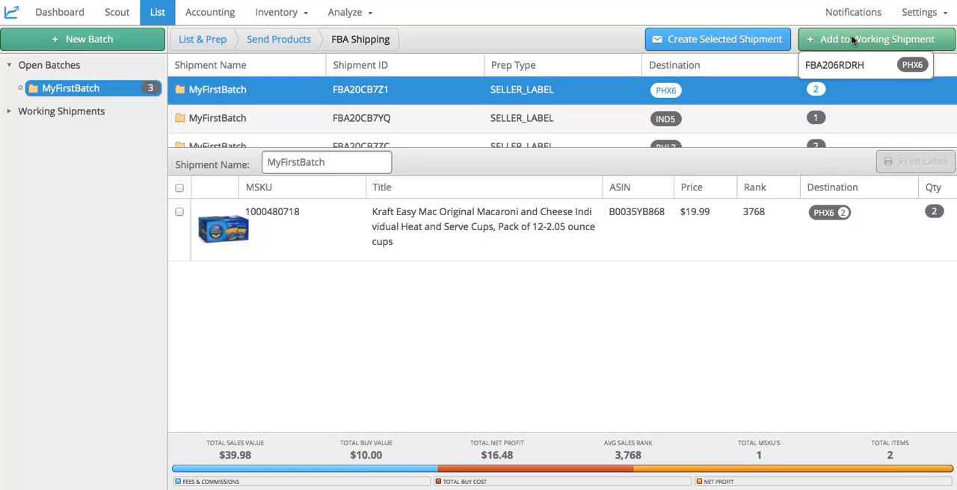
pyautogui.click(880, 67)
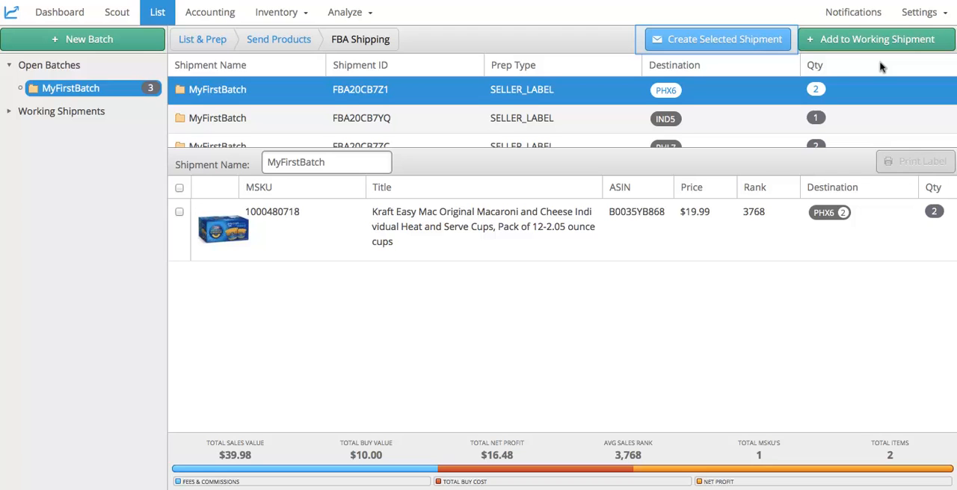
pyautogui.click(784, 41)
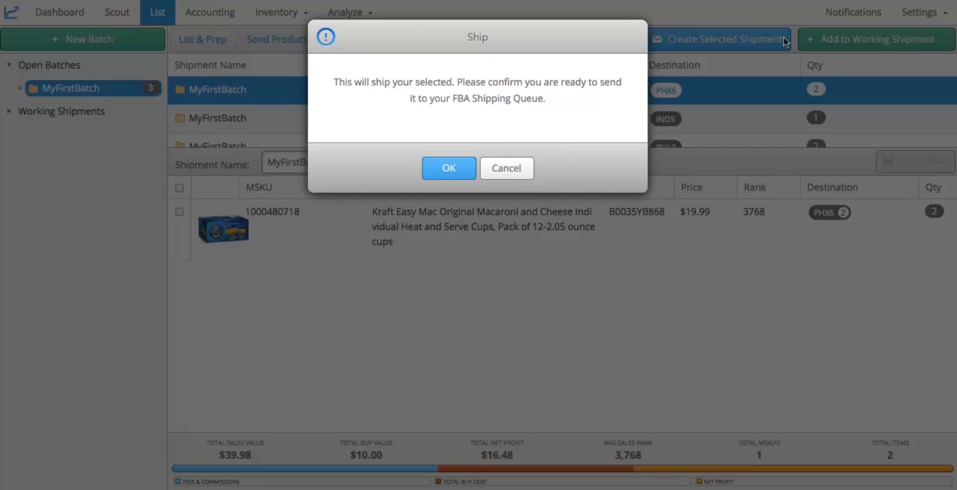
pyautogui.click(465, 168)
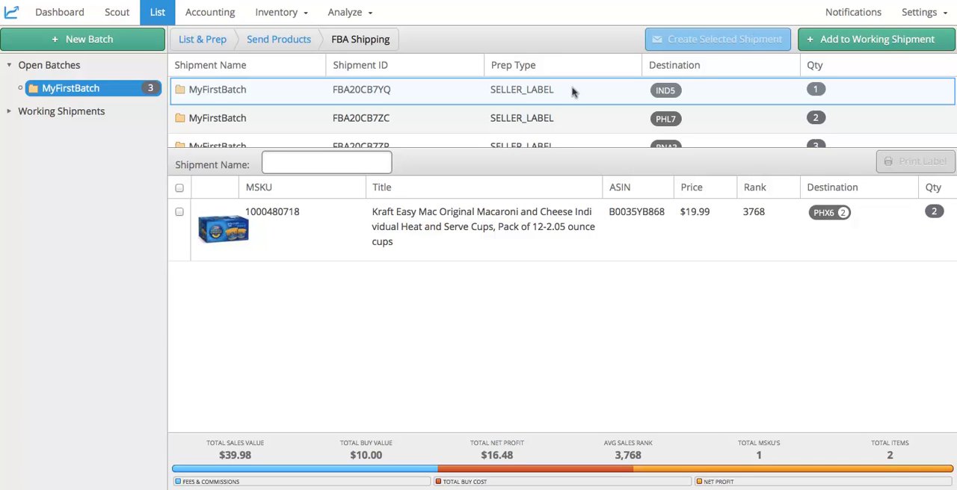
pyautogui.press('Down')
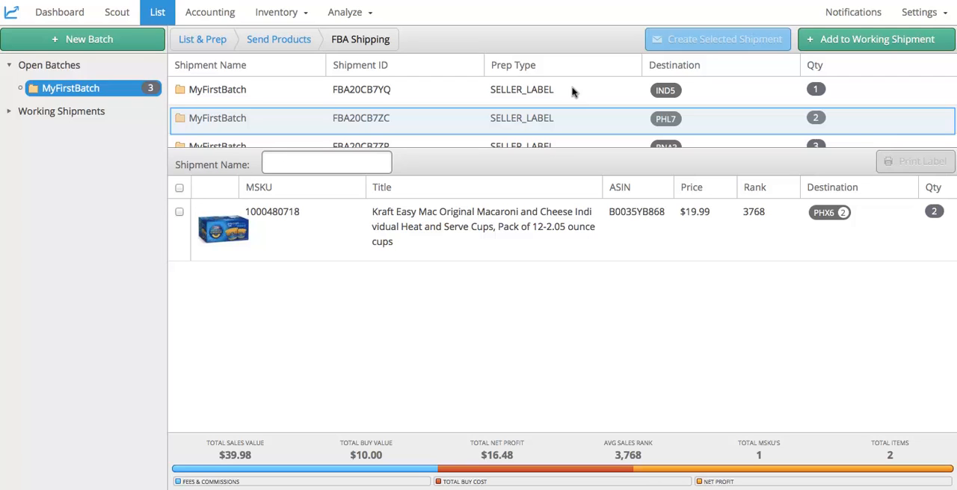
pyautogui.press('Down')
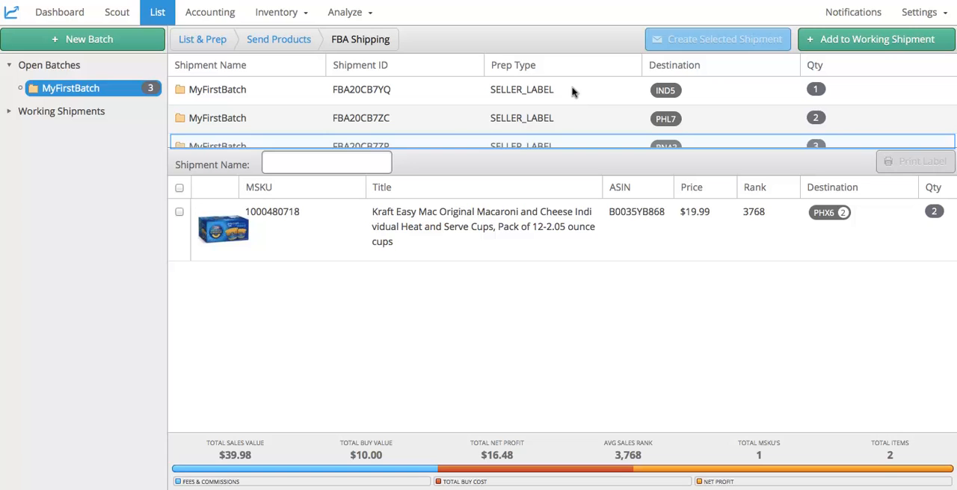
pyautogui.press('Down')
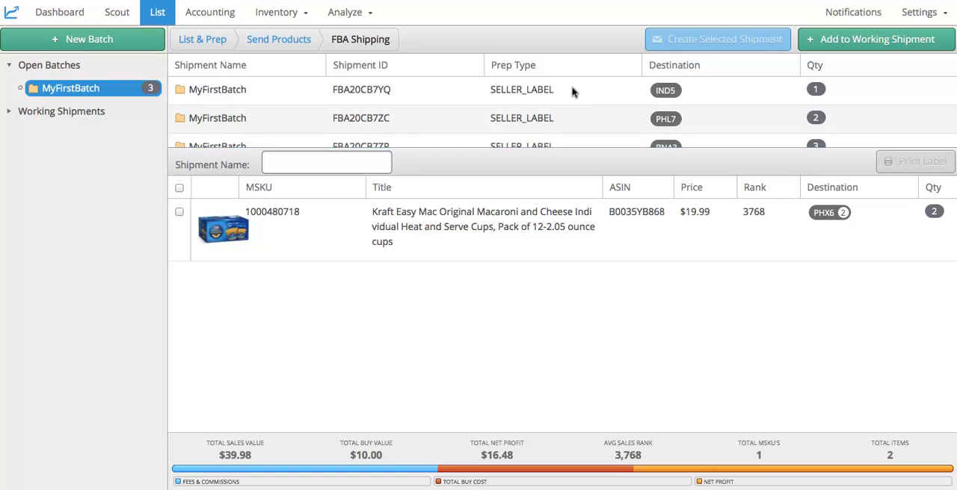